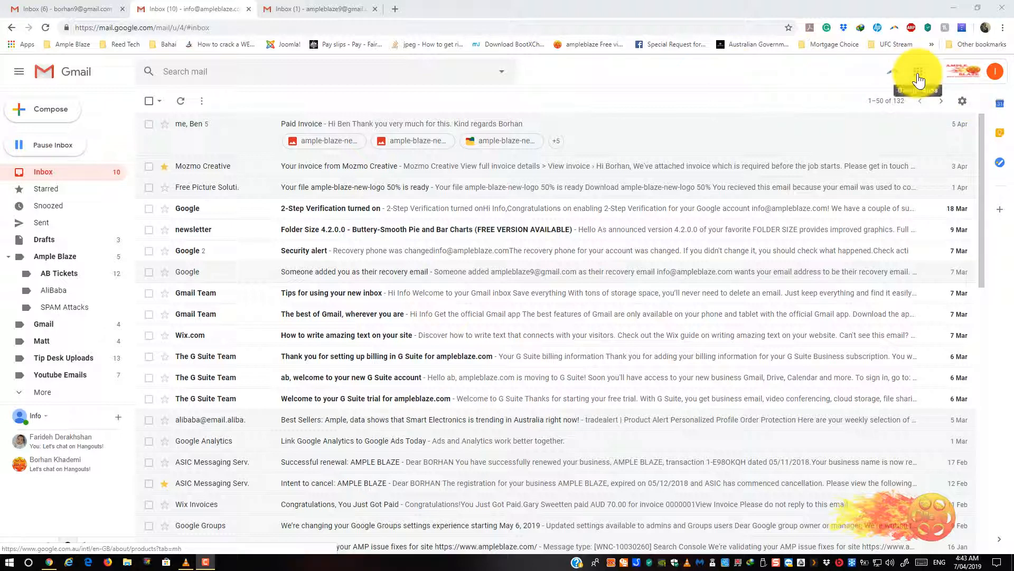
# - Show the Google apps panel from the Gmail inbox
pyautogui.click(918, 77)
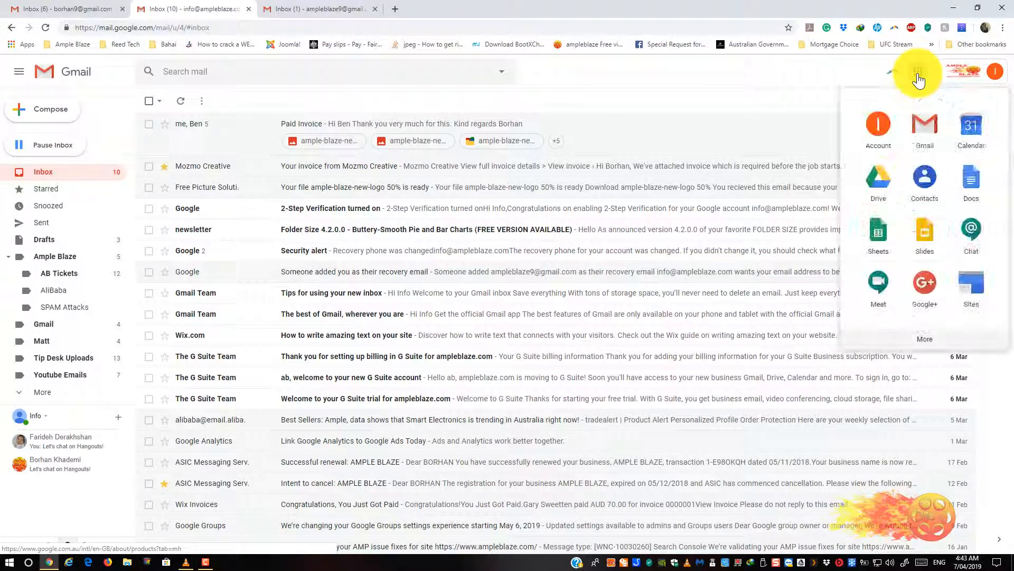
# - Launch Google Calendar from the apps panel and dismiss its welcome message, showing April 7–13, 2019
pyautogui.click(973, 141)
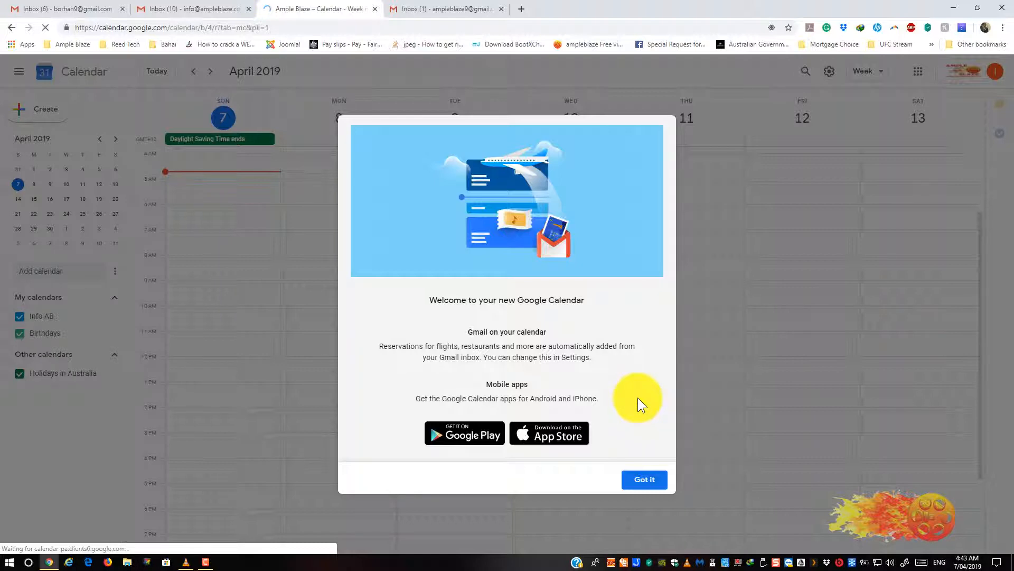
pyautogui.click(630, 481)
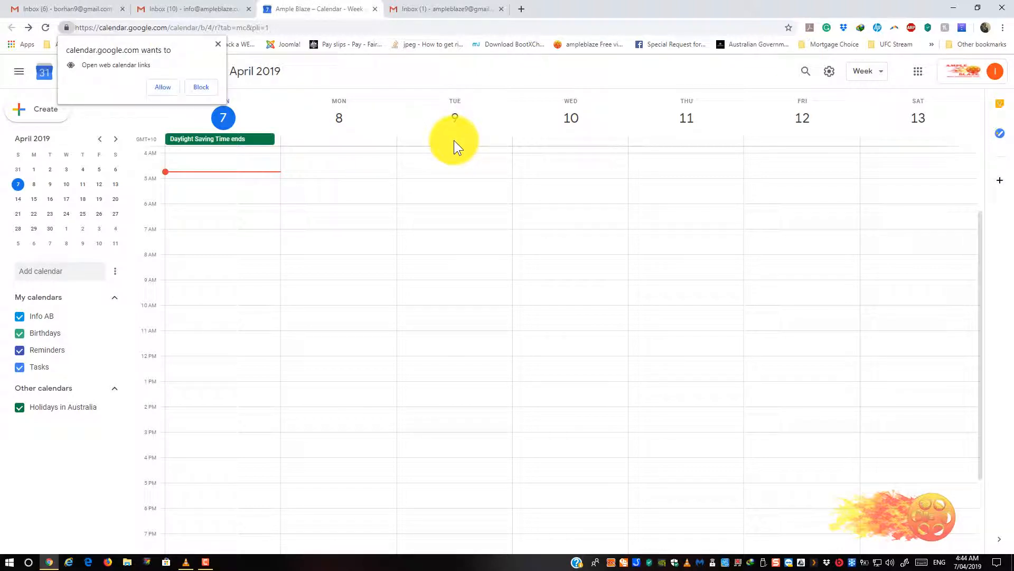
# - Close the browser prompt asking to let Calendar open web calendar links
pyautogui.click(220, 43)
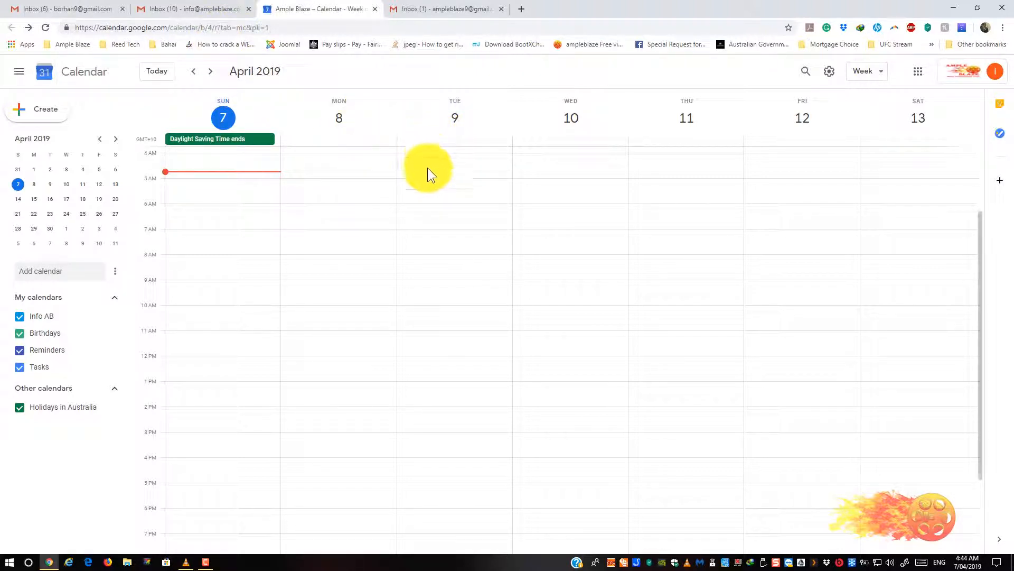
# - Create a Tuesday 9 Apr 2019, 9–10am event titled 'Test Invite for External Meeting' and open its full editor
pyautogui.click(436, 265)
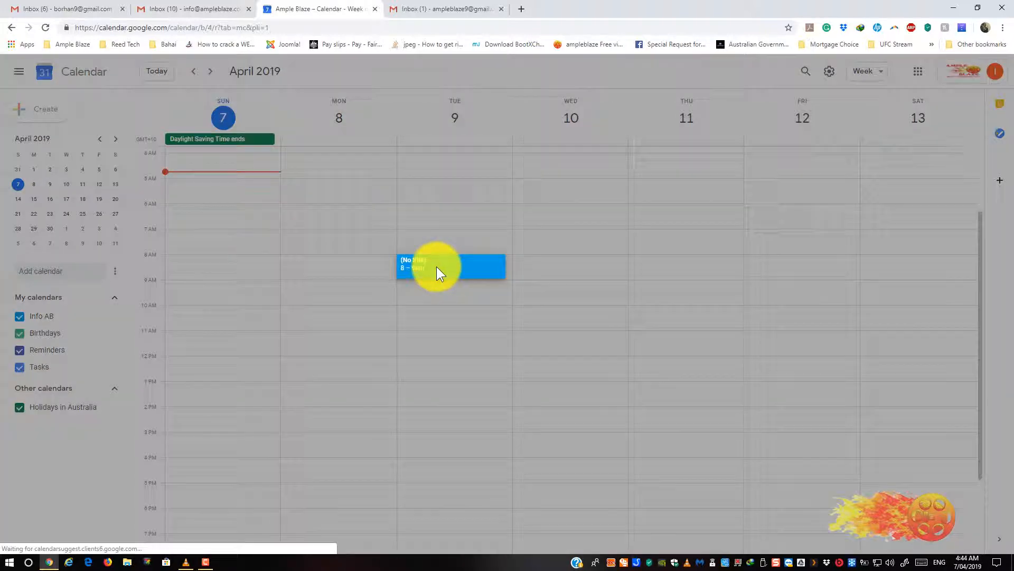
pyautogui.click(410, 287)
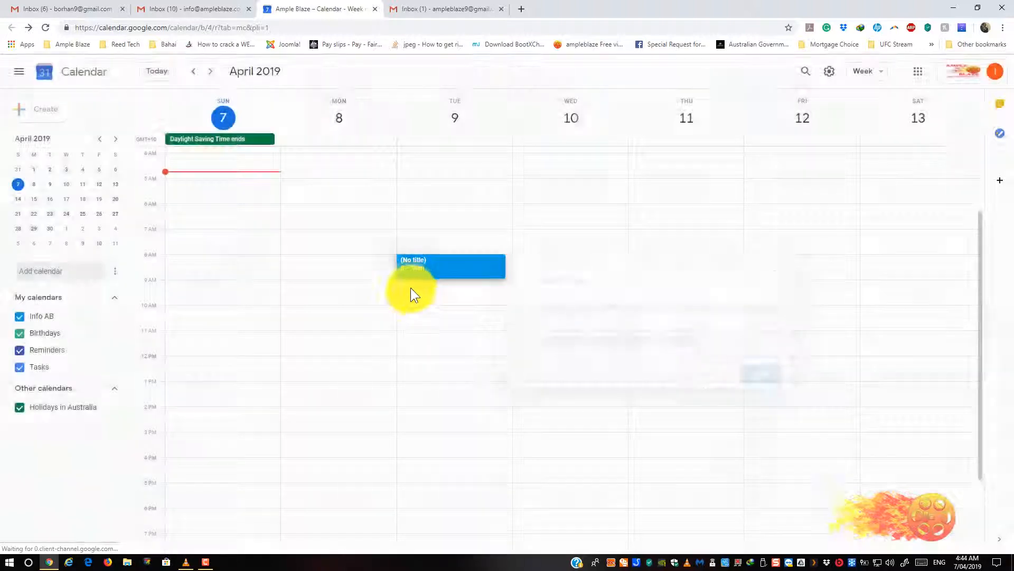
pyautogui.click(410, 291)
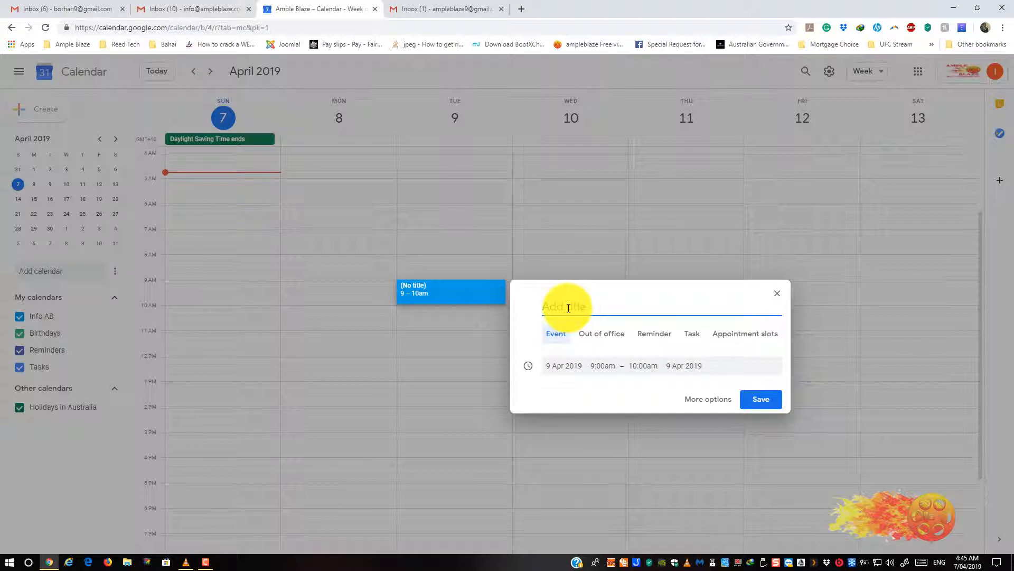
pyautogui.write('Test Invite for External Meeting')
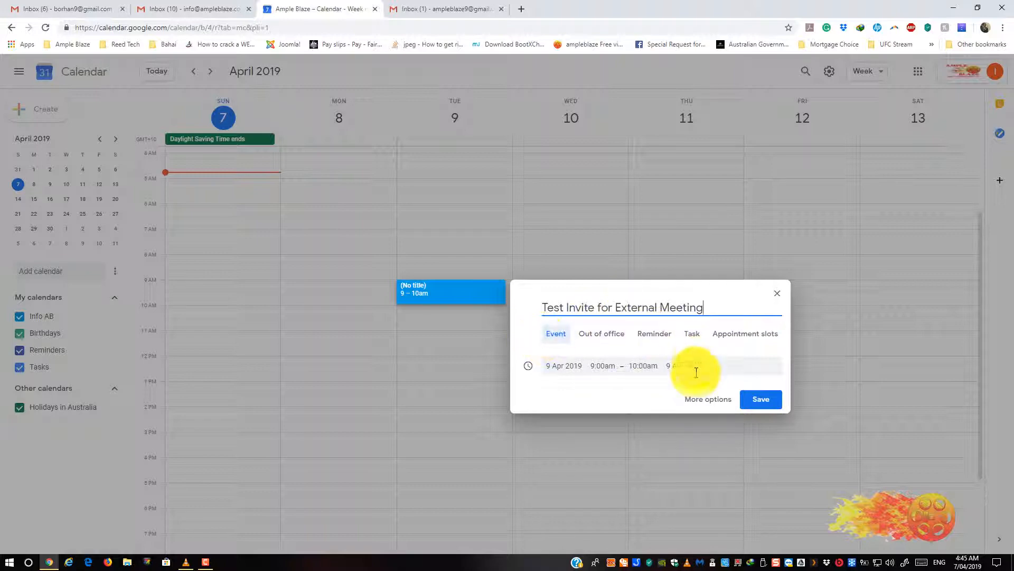
pyautogui.click(703, 405)
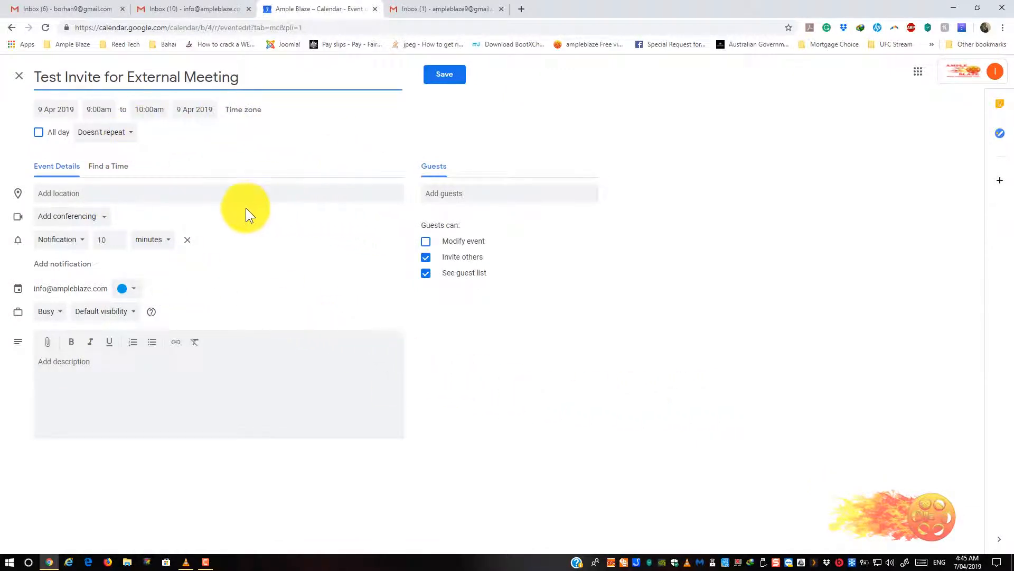
# - Enter 'My Office' as the event's location
pyautogui.click(166, 193)
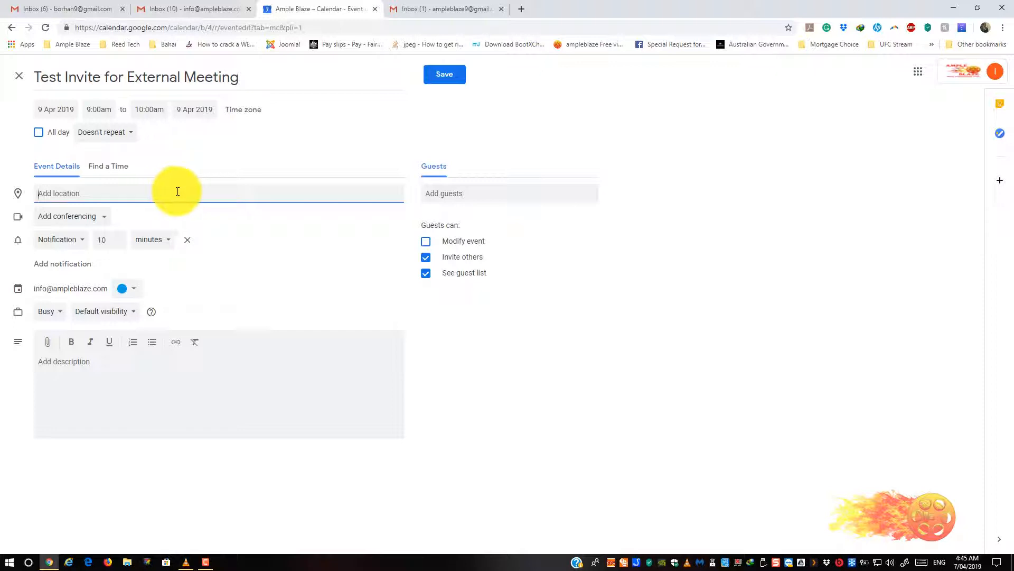
pyautogui.write('My O')
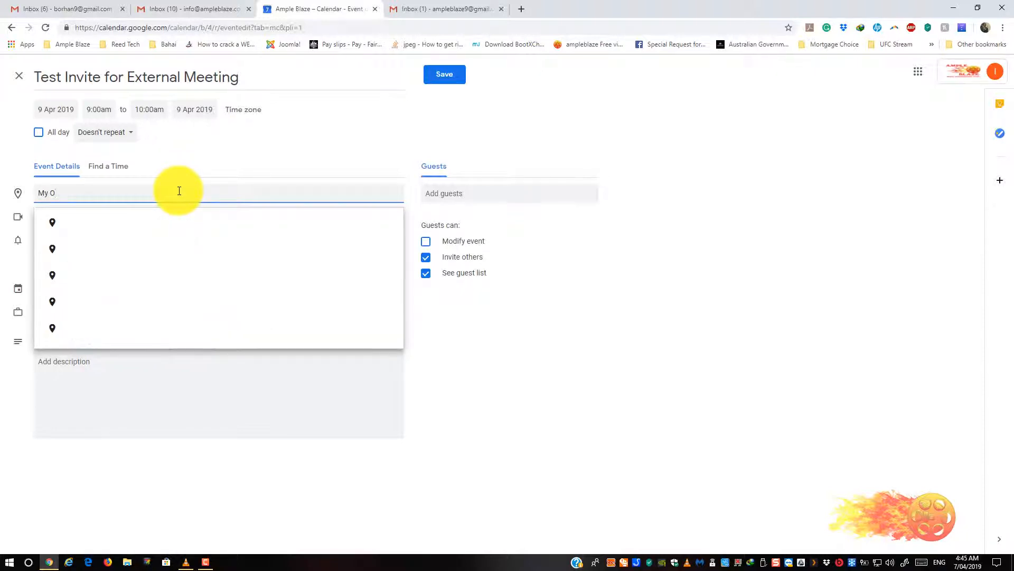
pyautogui.write('ffice')
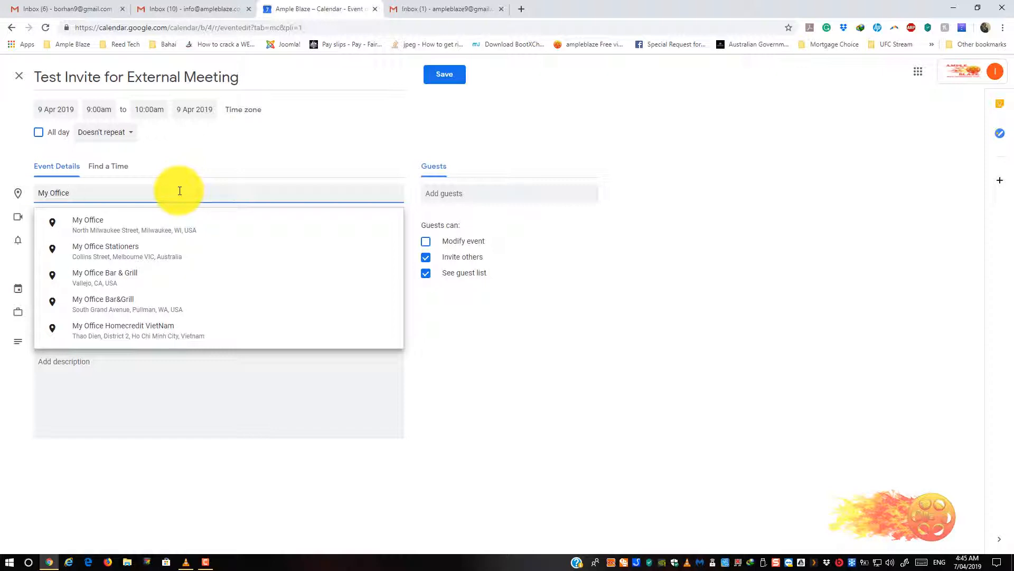
pyautogui.click(298, 147)
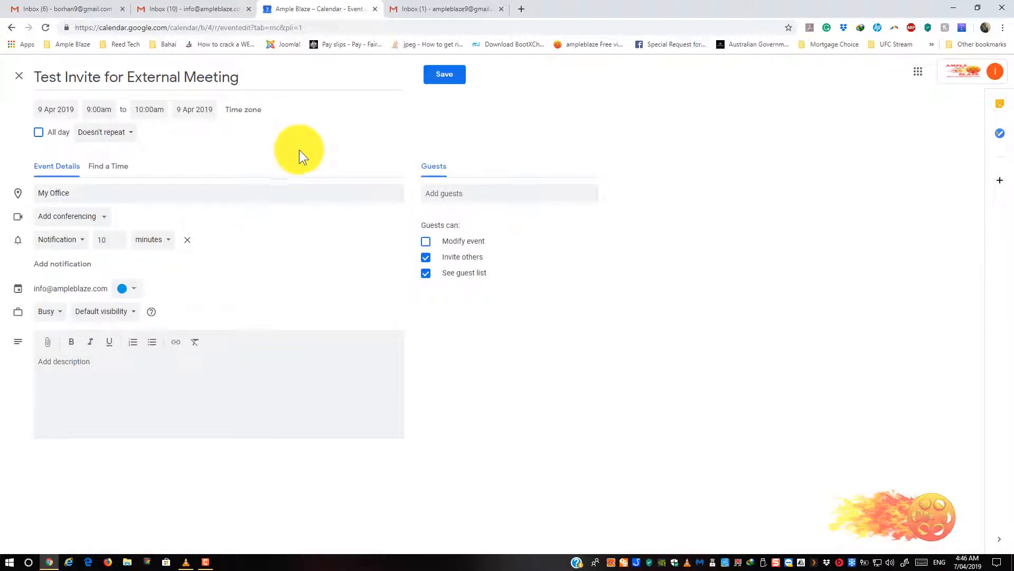
# - Write 'Hi There this is a test meeting!' in the event description box
pyautogui.click(86, 404)
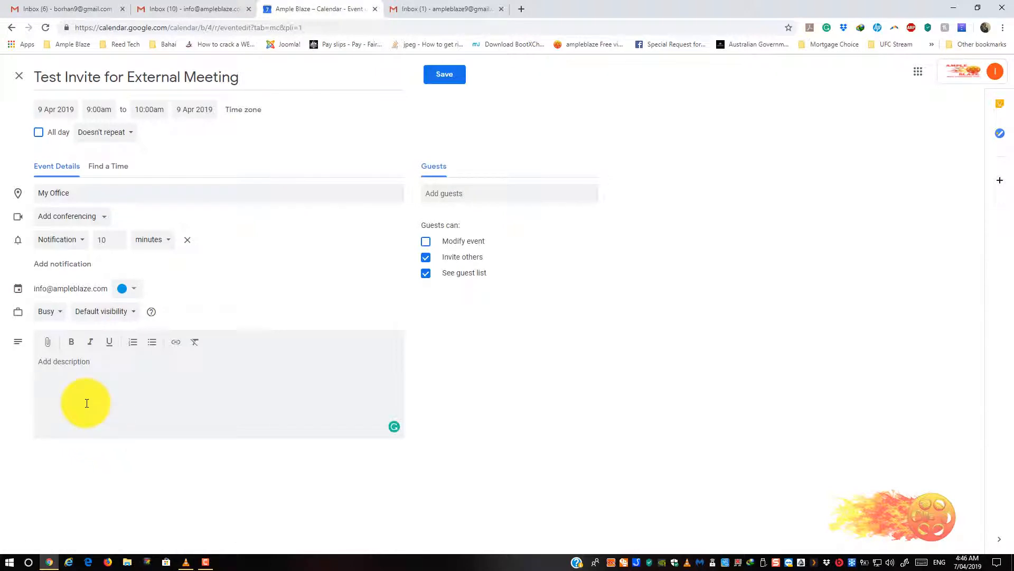
pyautogui.write('Hi There this is a test meeting!')
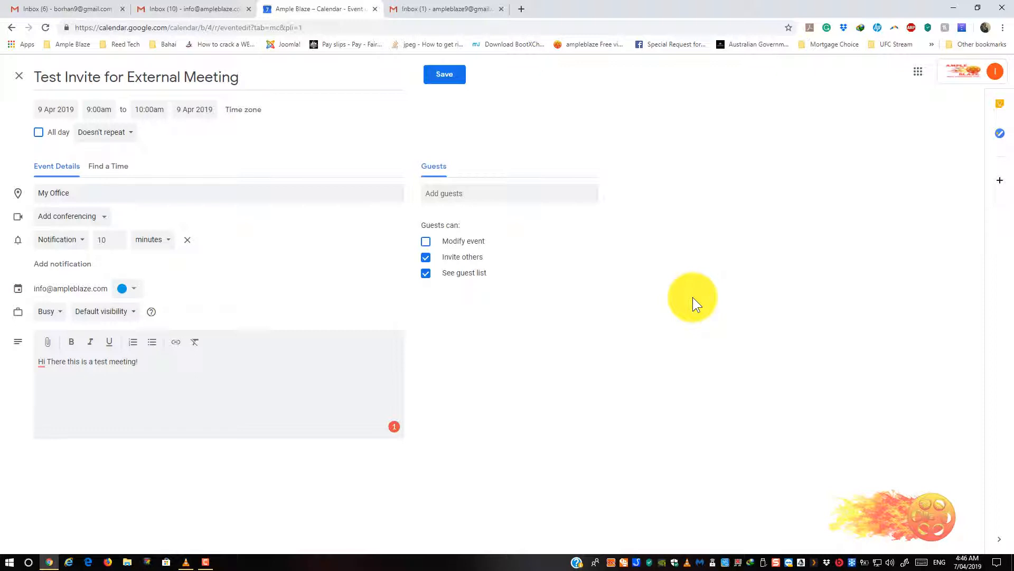
# - Add the external guest's Gmail address to the guest list and turn off guests inviting others
pyautogui.click(468, 195)
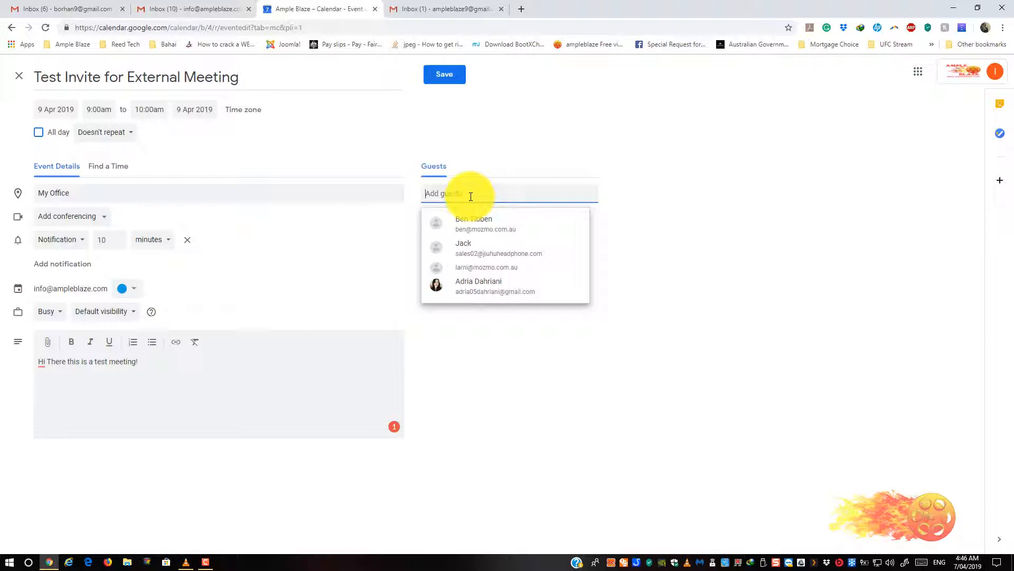
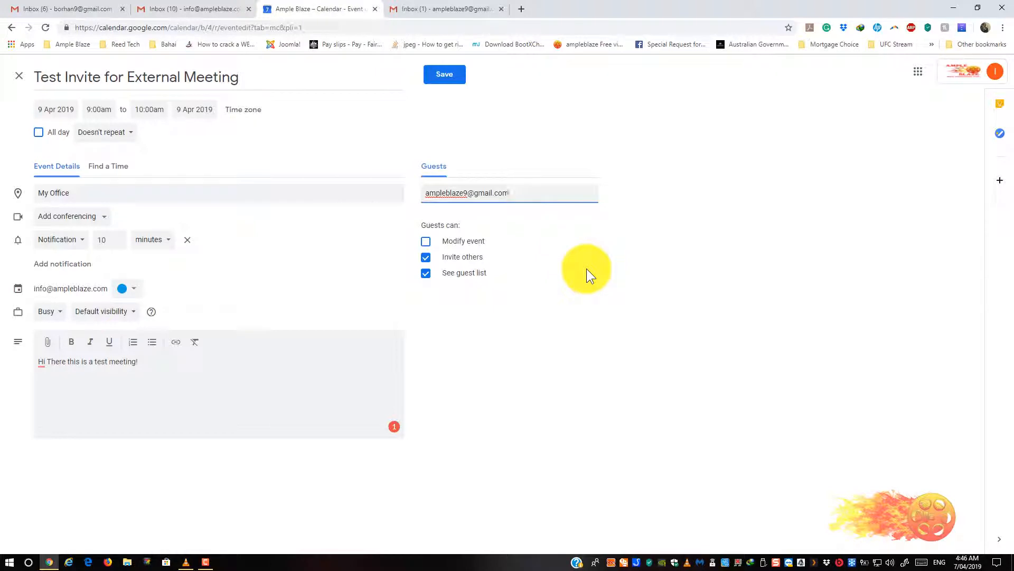
pyautogui.press('Return')
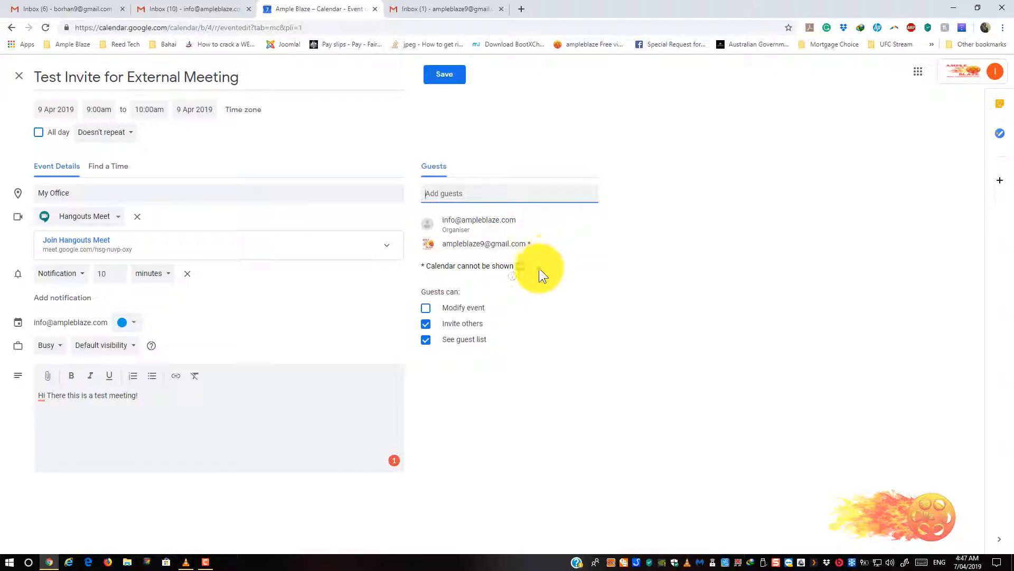
pyautogui.click(426, 324)
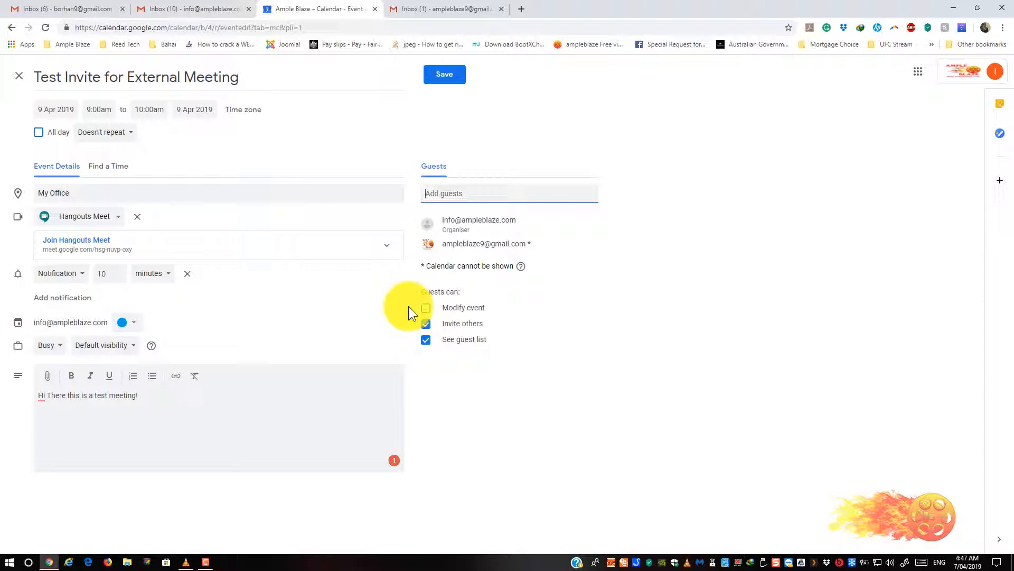
pyautogui.click(418, 320)
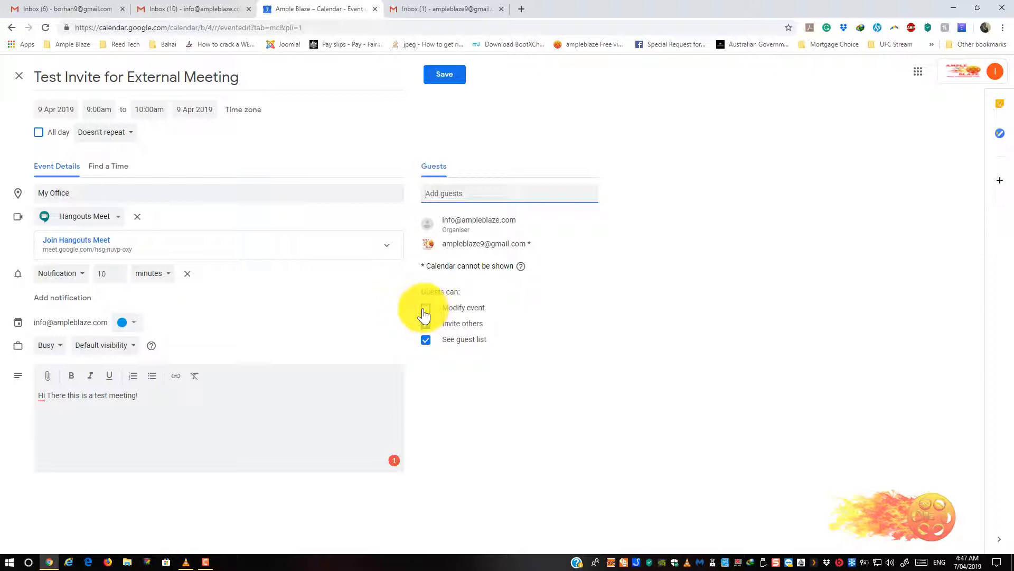
# - Uncheck Modify event and Invite others, leaving only See guest list enabled for guests
pyautogui.click(422, 316)
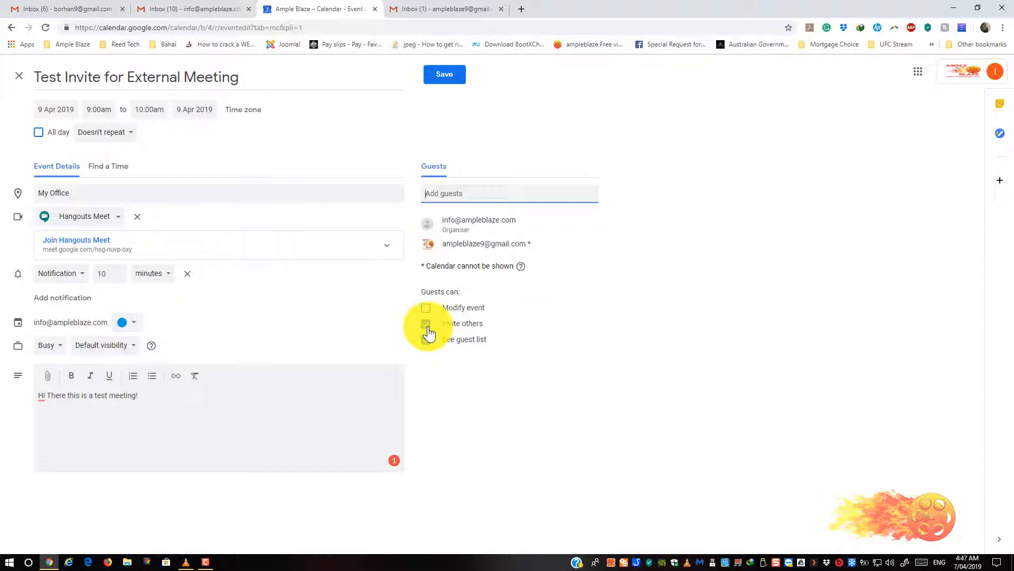
pyautogui.click(426, 325)
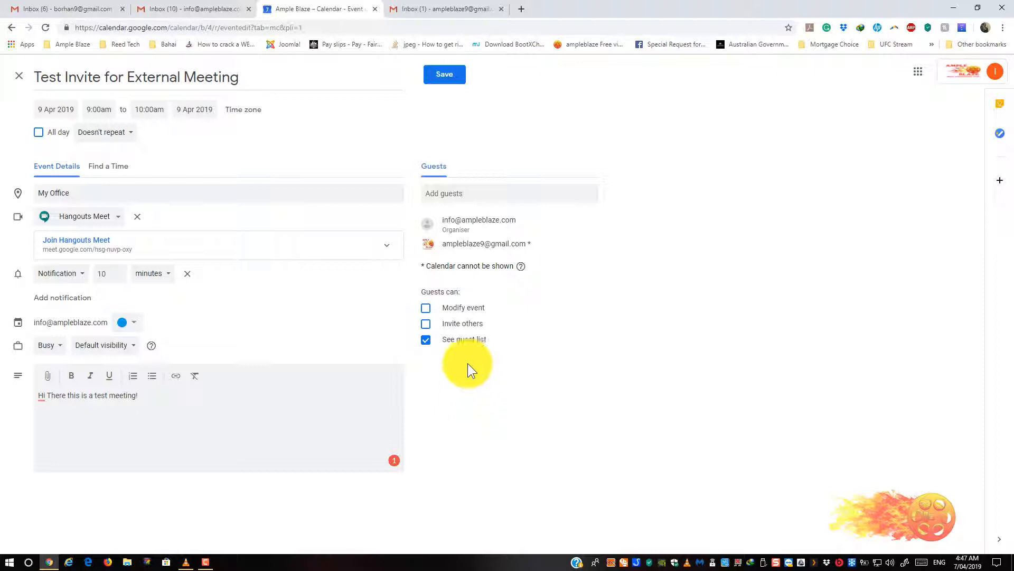
# - Save the event, send the invitation emails, and confirm inviting the external guest
pyautogui.click(442, 76)
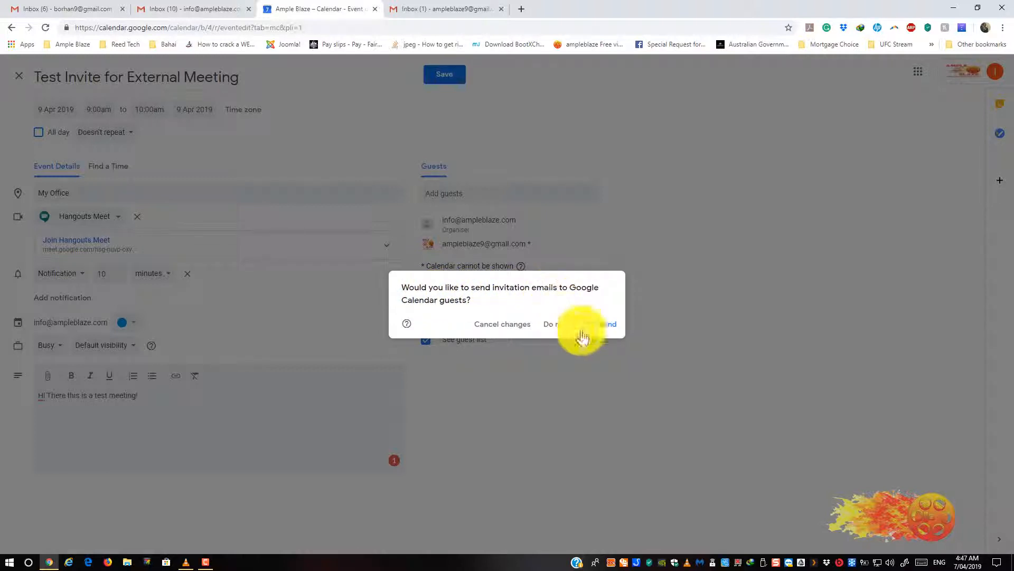
pyautogui.click(611, 325)
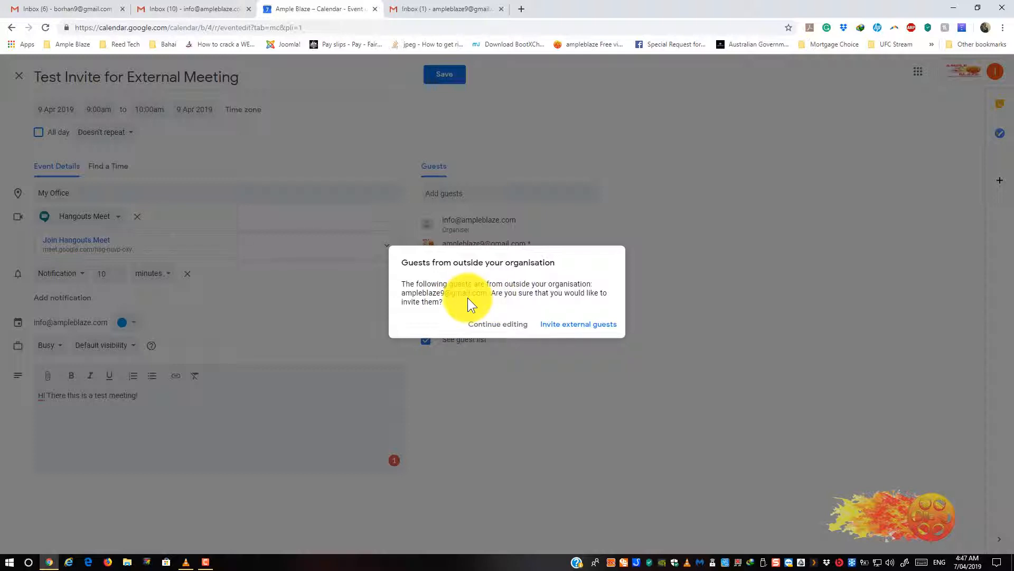
pyautogui.click(581, 330)
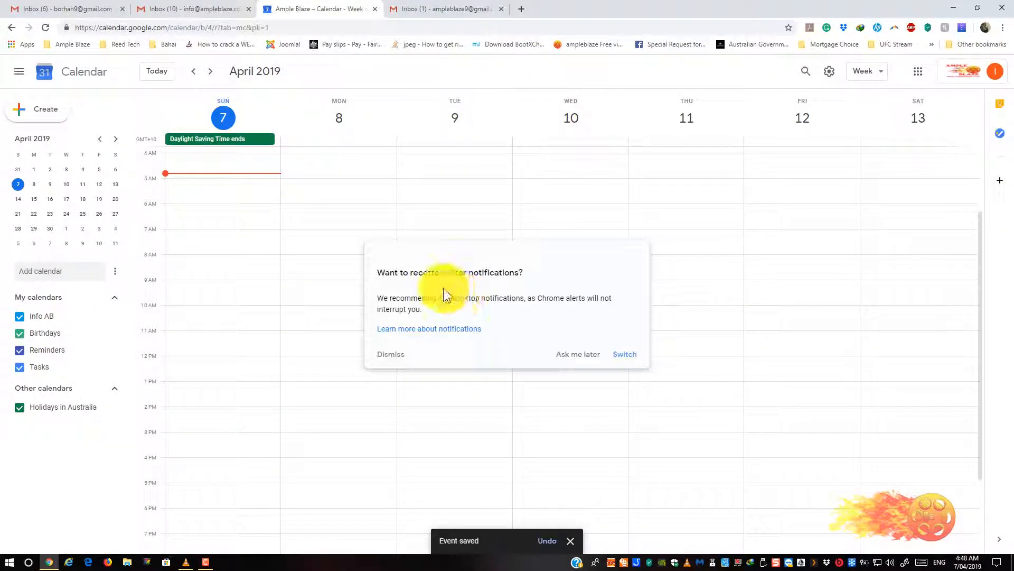
# - Postpone the notifications suggestion, then review and close the 9 April 9am event's details
pyautogui.click(577, 356)
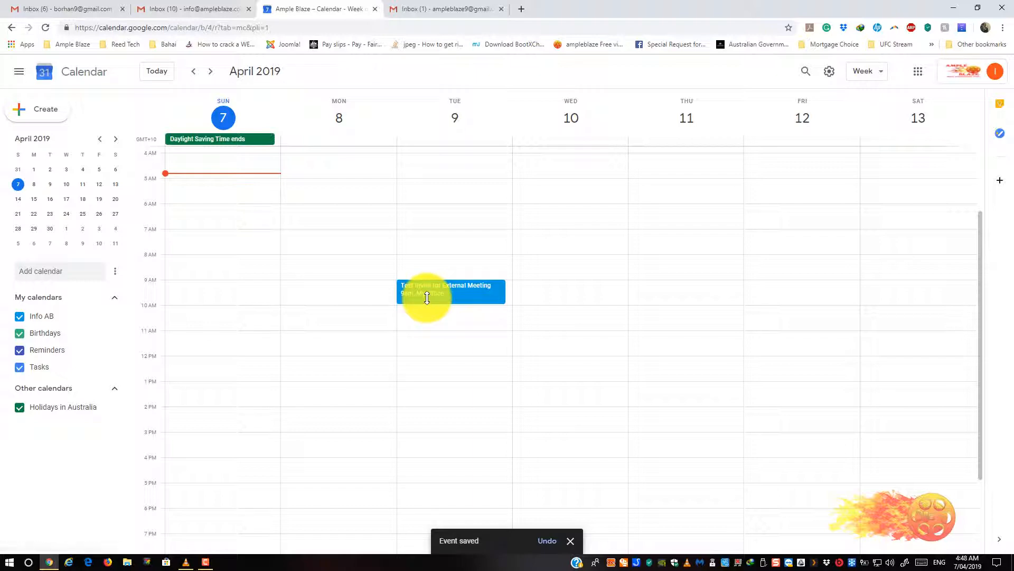
pyautogui.click(426, 299)
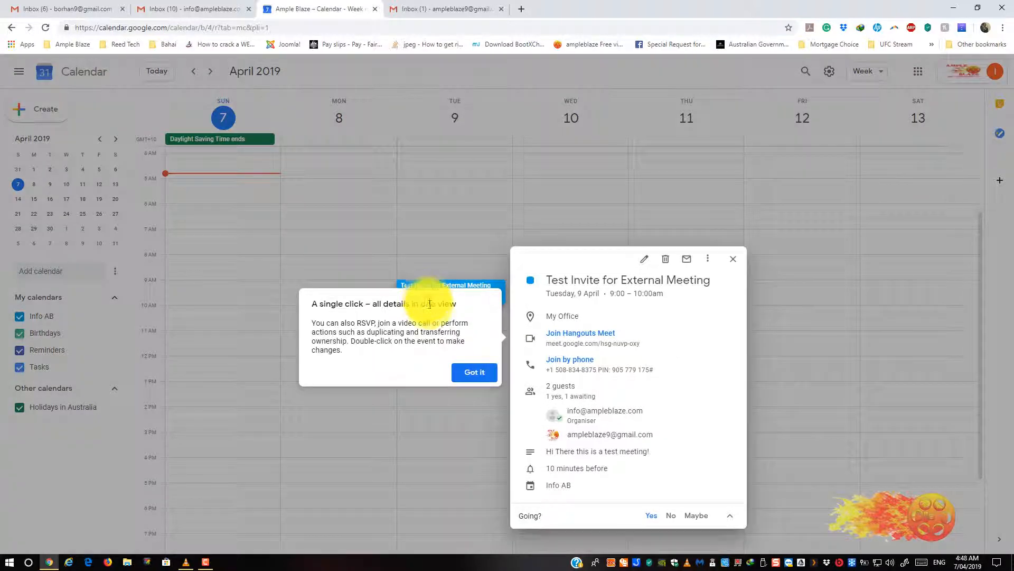
pyautogui.click(463, 374)
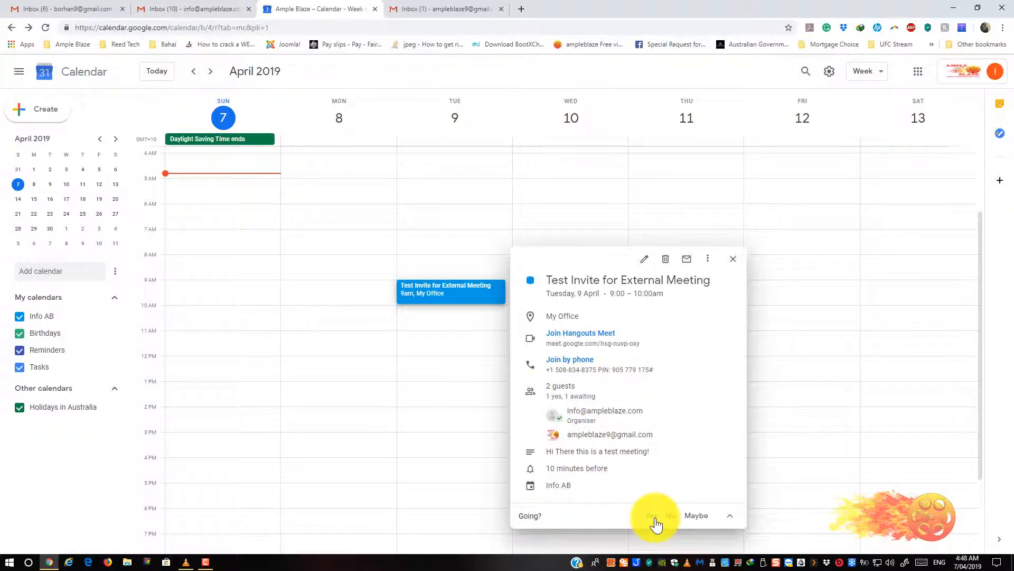
pyautogui.click(425, 301)
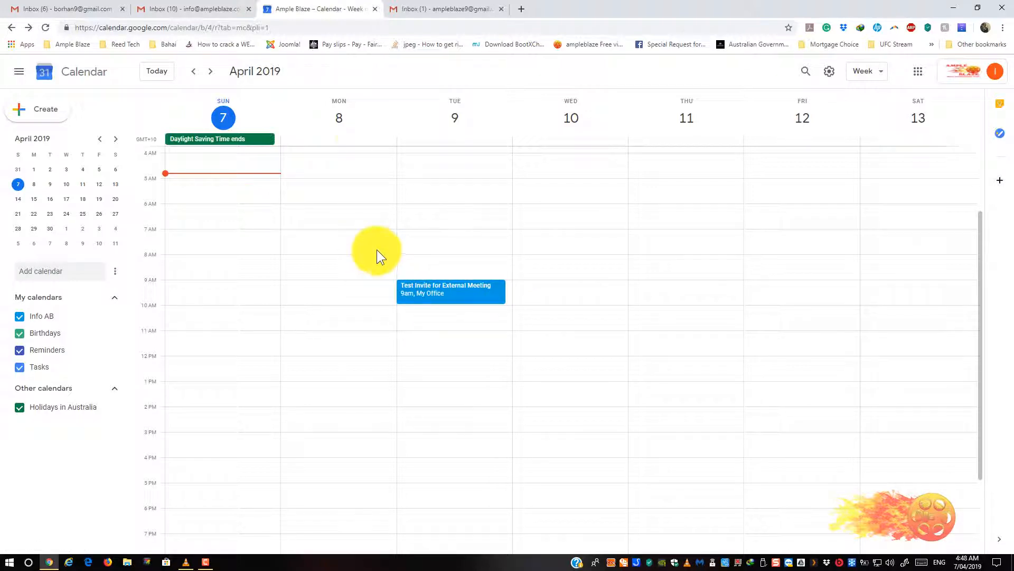
# - In the guest's Gmail, open the 'Test Invite for External Meeting' email and answer Yes
pyautogui.click(415, 10)
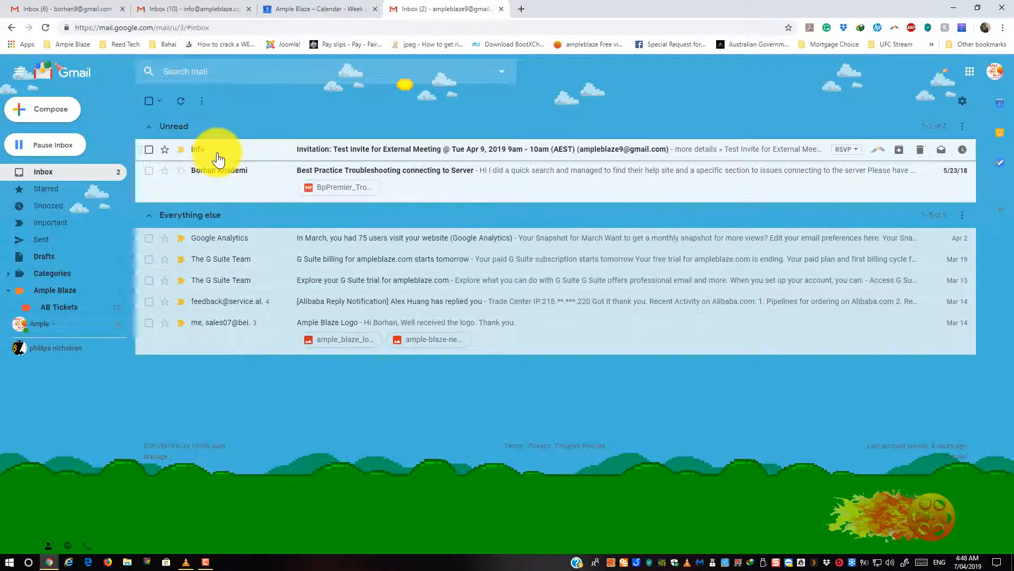
pyautogui.click(341, 153)
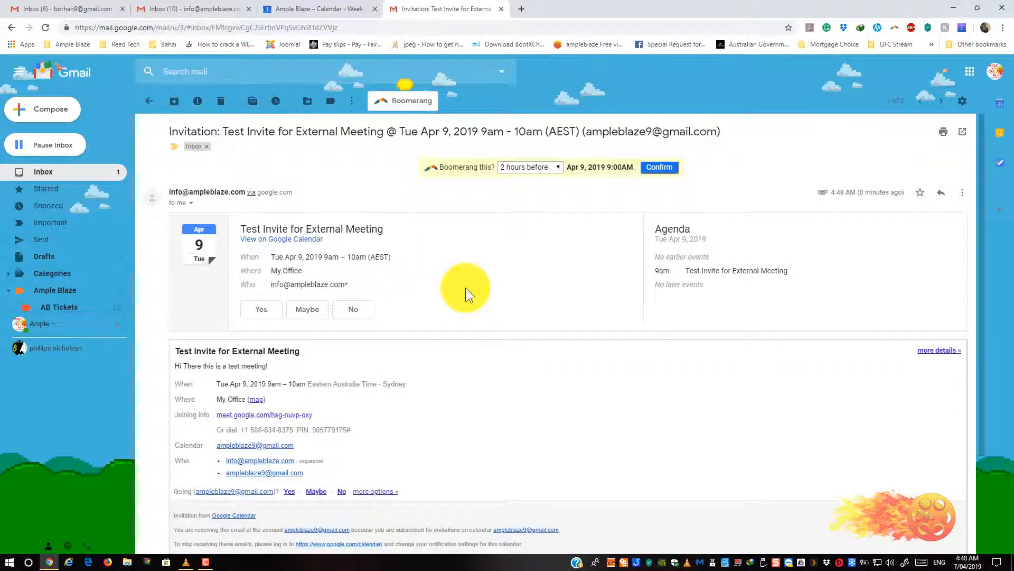
pyautogui.scroll(-2, 428, 300)
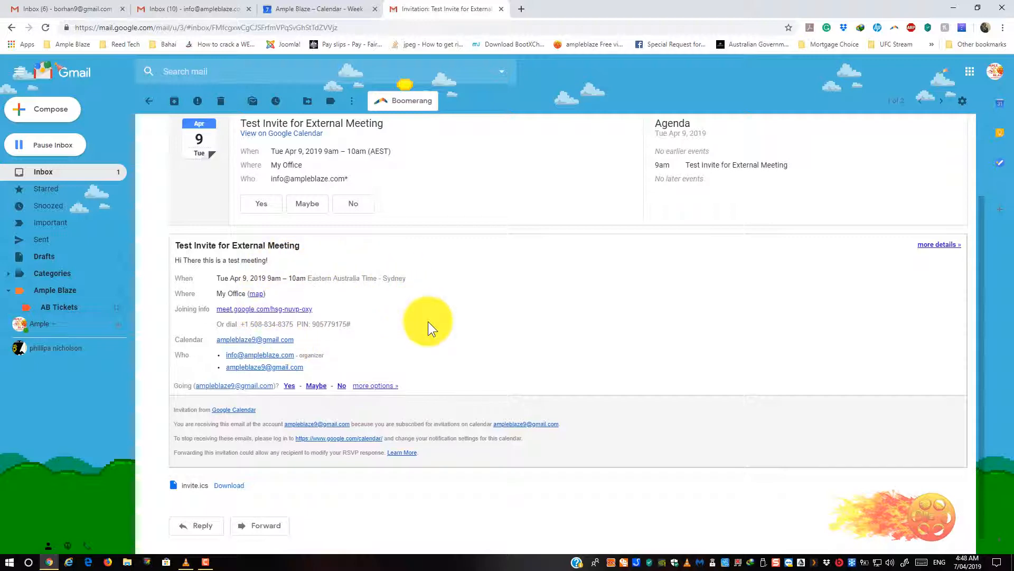
pyautogui.scroll(1, 425, 319)
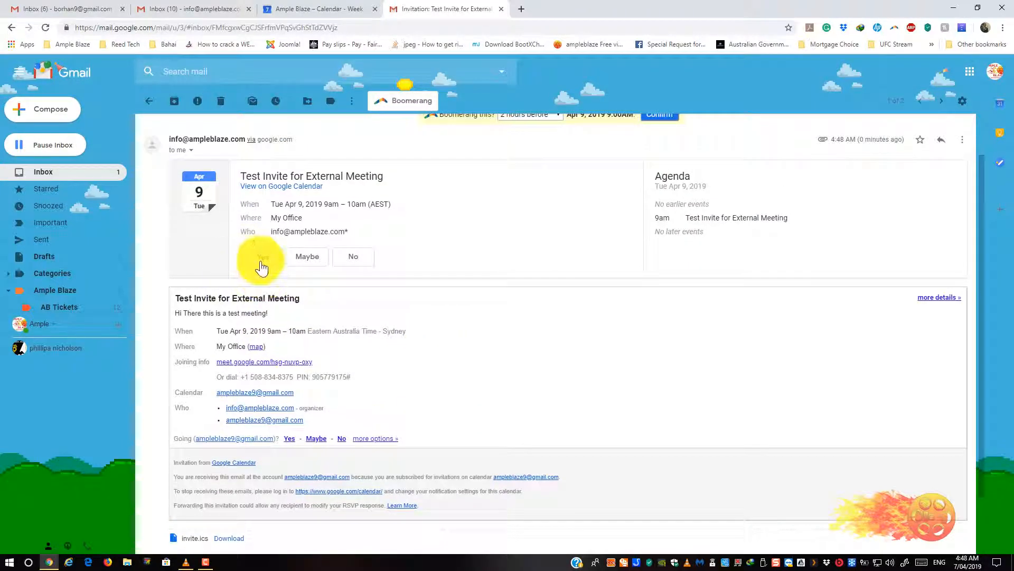
pyautogui.click(261, 265)
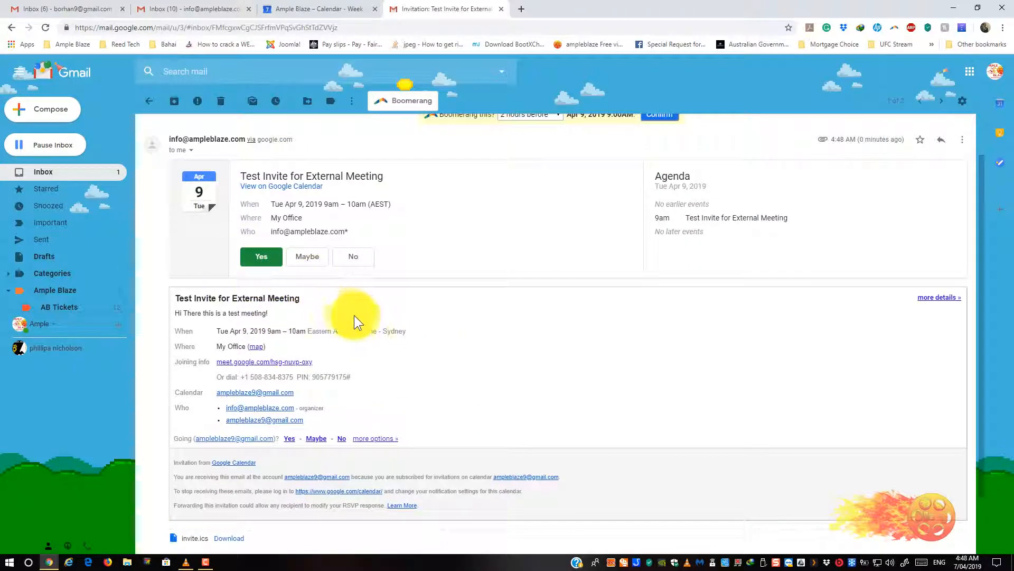
pyautogui.scroll(1, 369, 323)
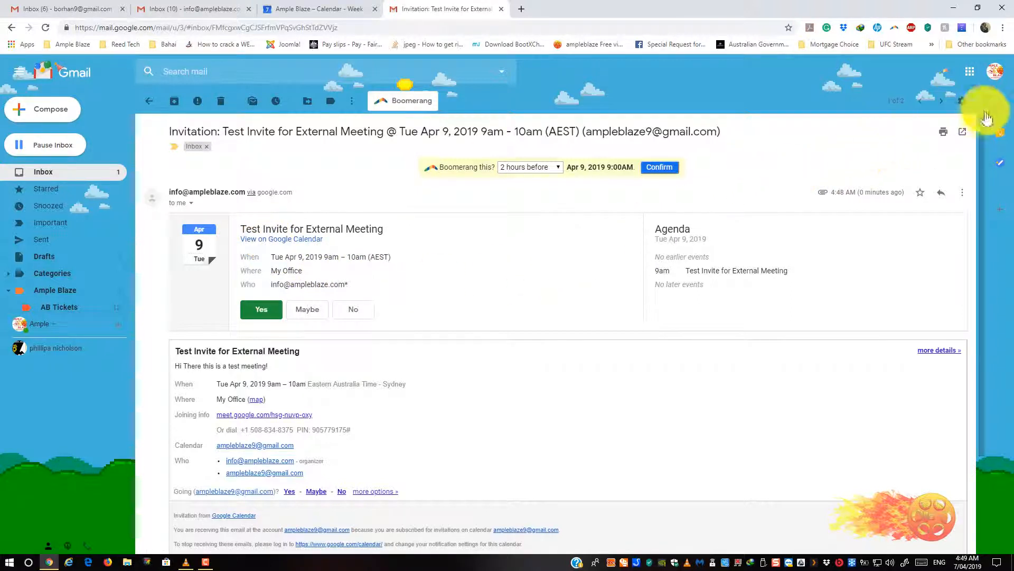
# - Launch Google Calendar from the Gmail apps grid, showing the week of 7–13 April 2019
pyautogui.click(969, 72)
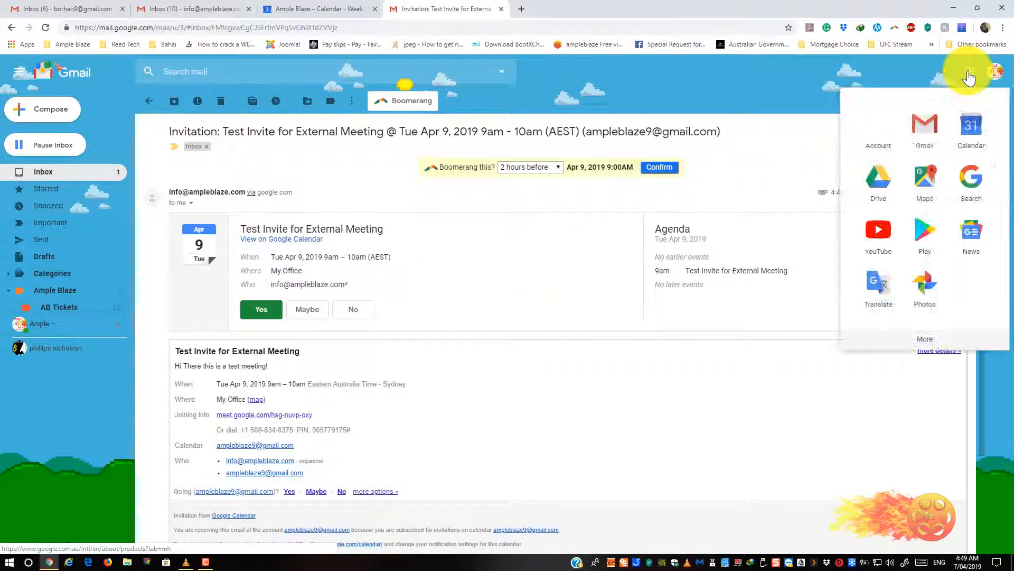
pyautogui.click(967, 135)
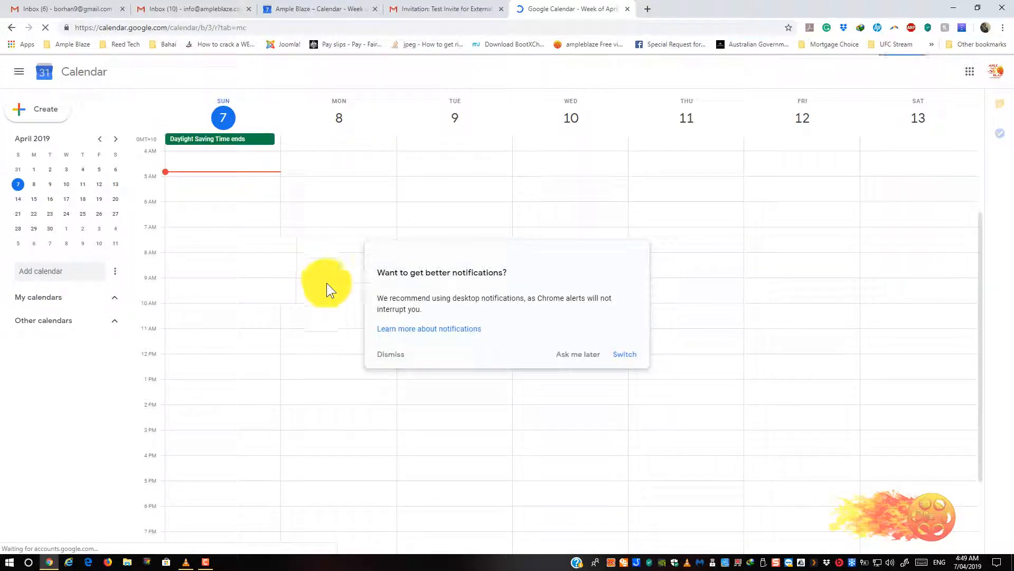
# - Verify the Tuesday 9 April 9am My Office event lists both guests, dismissing the notification prompts
pyautogui.click(583, 355)
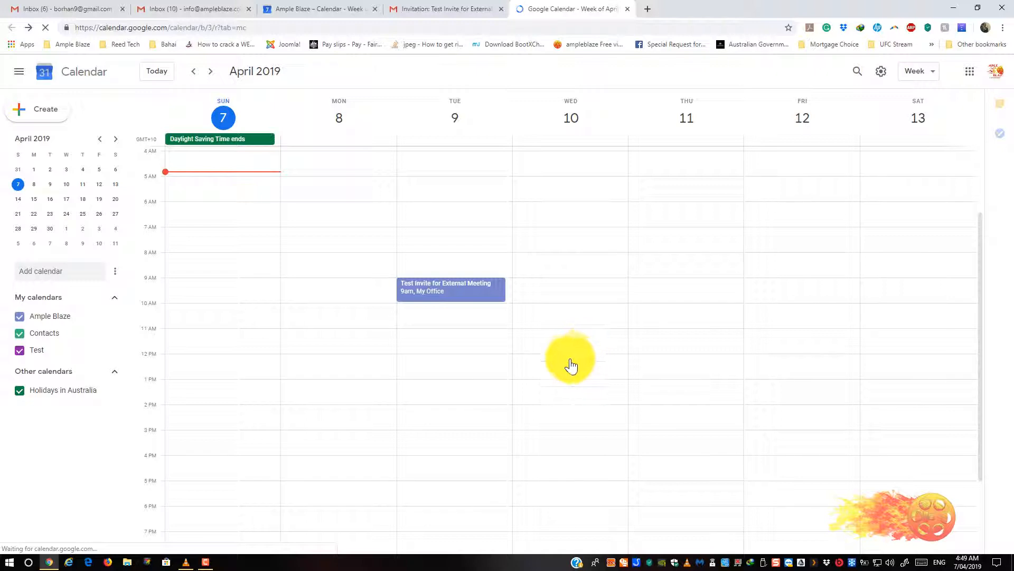
pyautogui.click(456, 294)
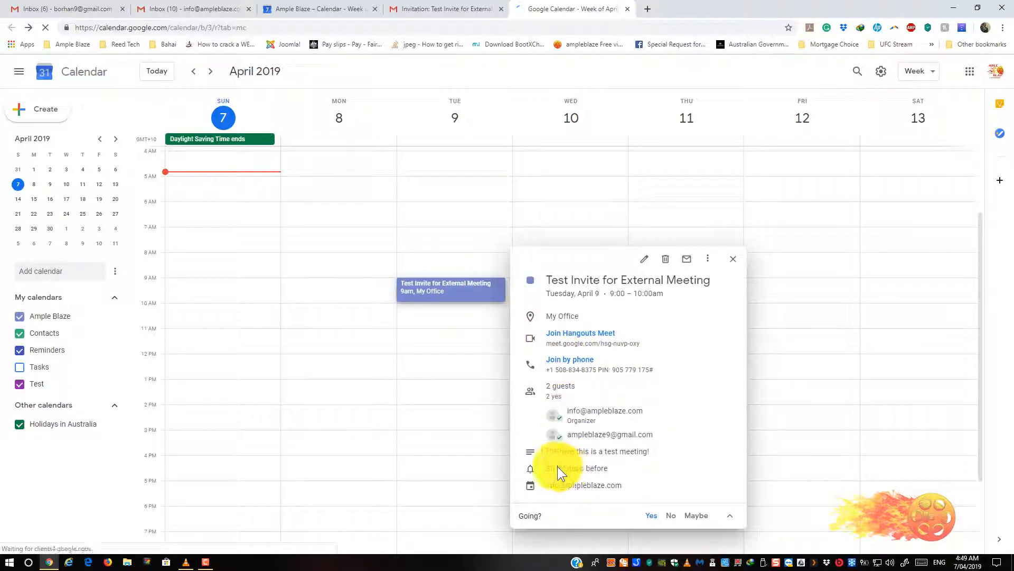
pyautogui.click(436, 298)
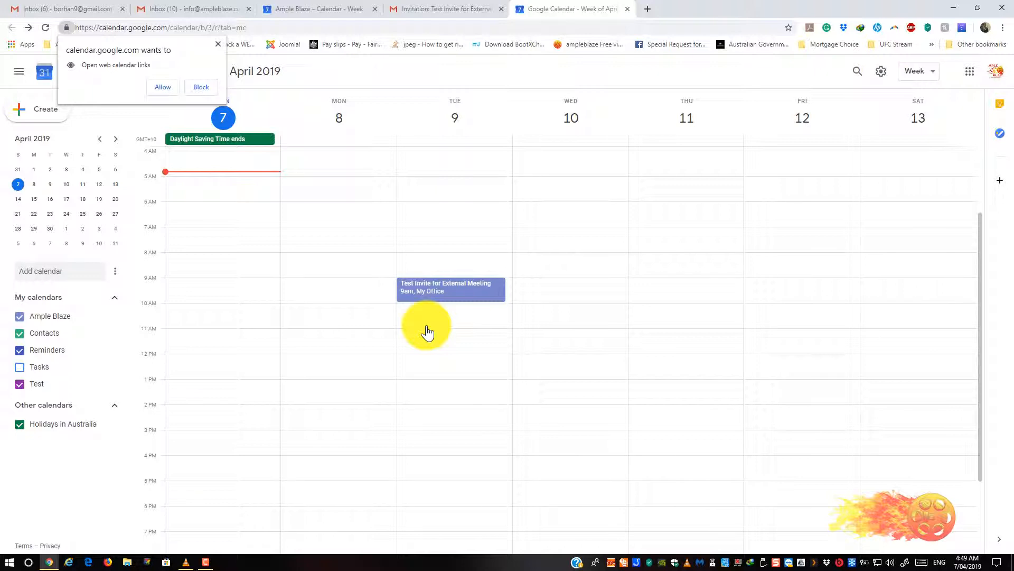
pyautogui.click(217, 40)
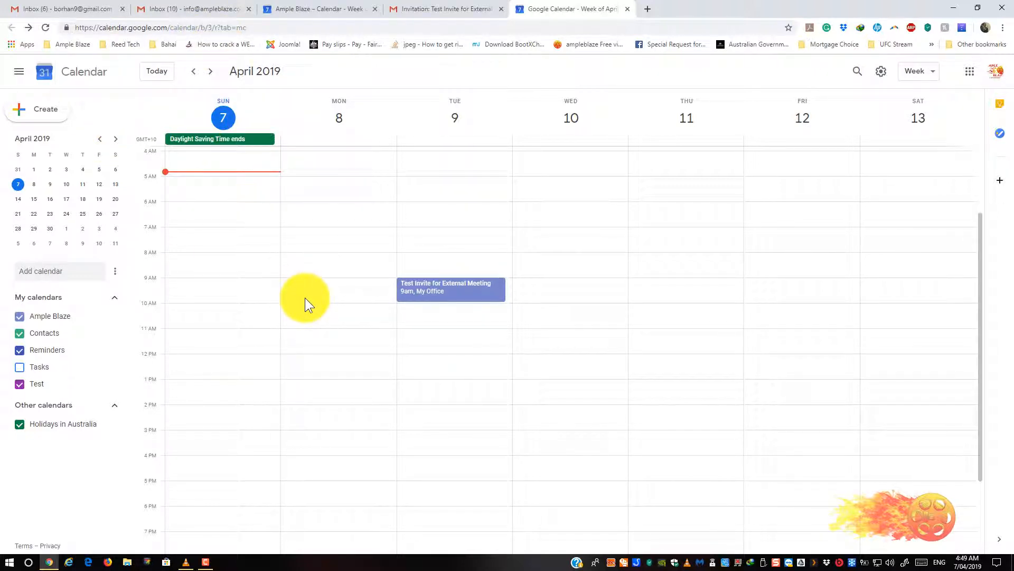